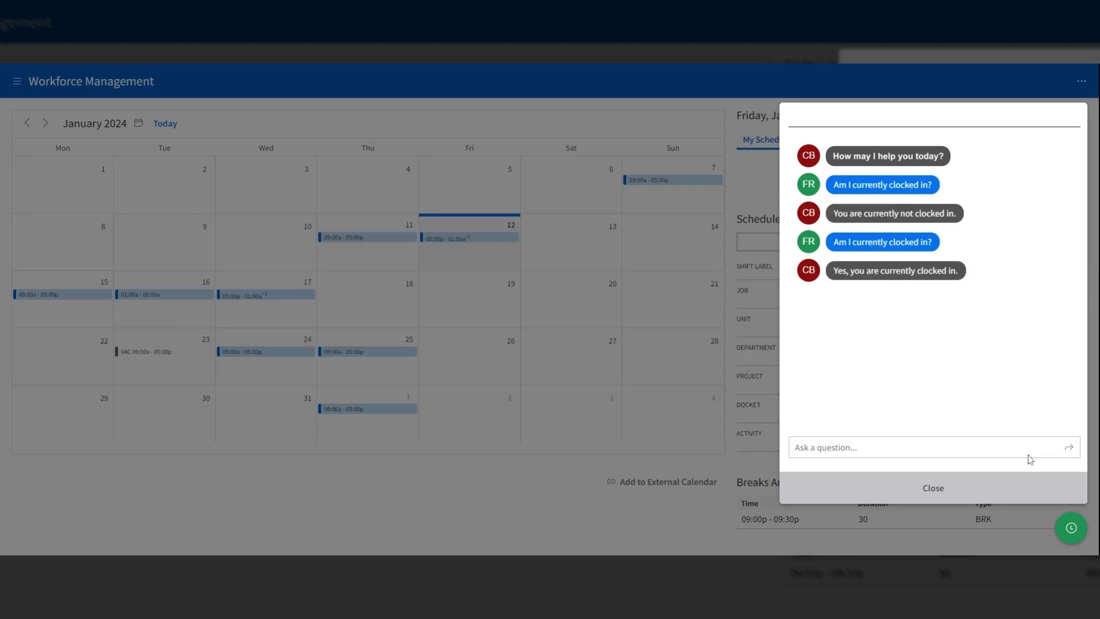
- Ask the assistant 'What time does my shift start next monday?' and 'How many hours will I work next week?'
text(WHat time does my shift start next monday)
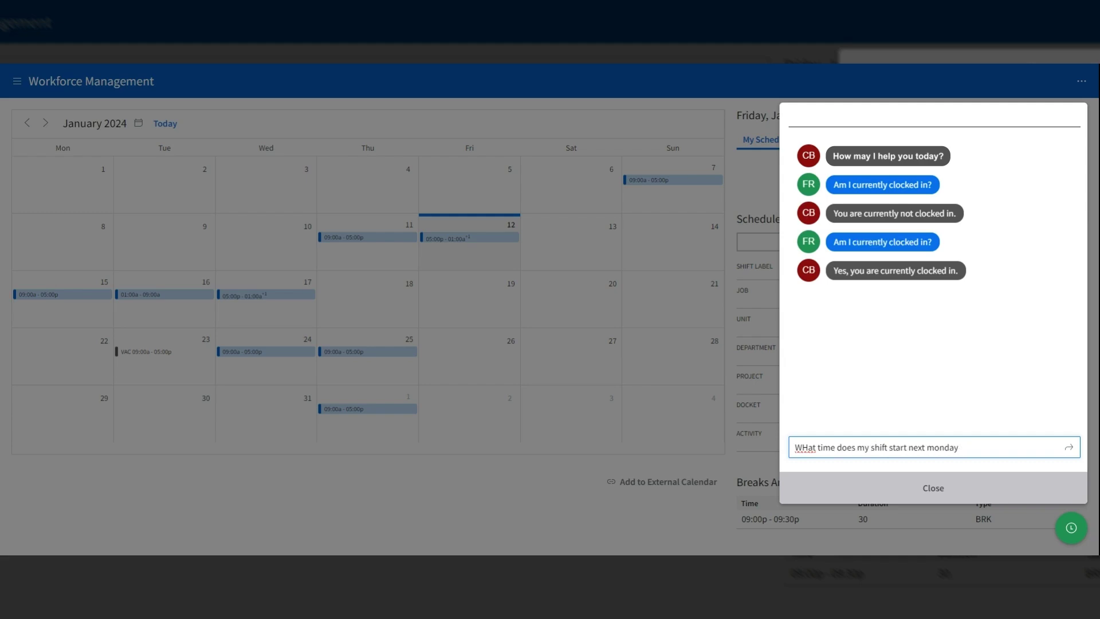
key(Return)
text(How many)
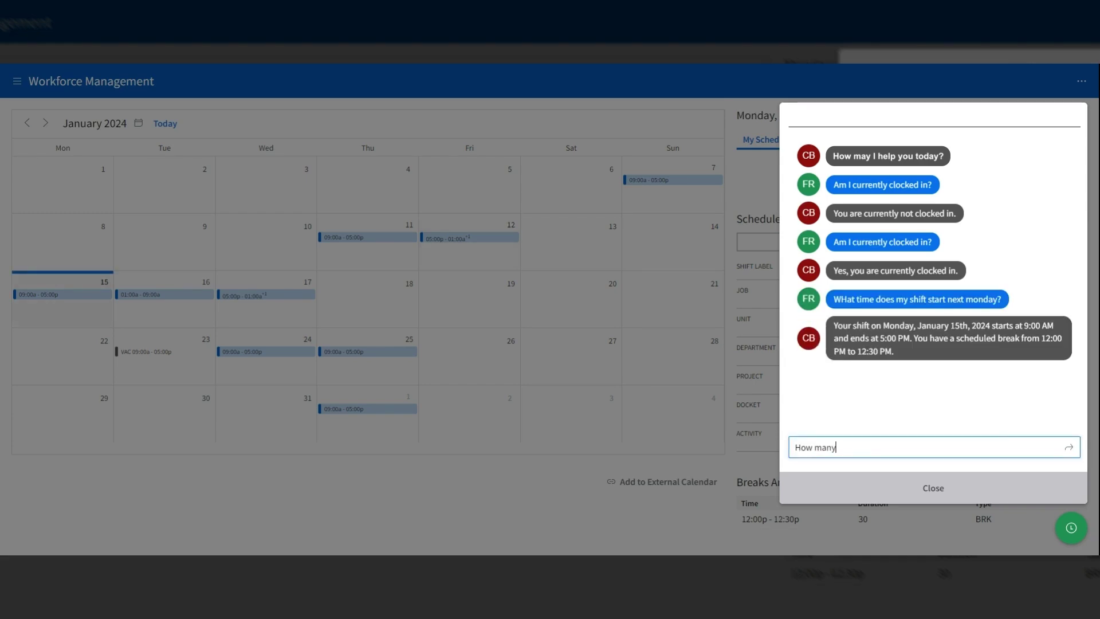
text(k?)
key(Return)
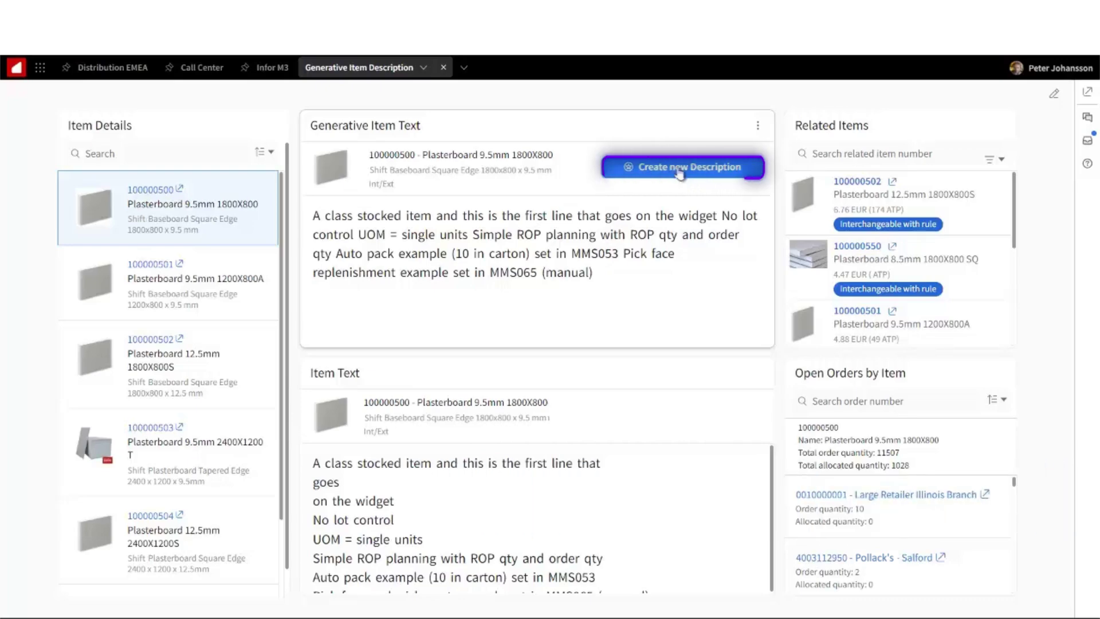
click(679, 170)
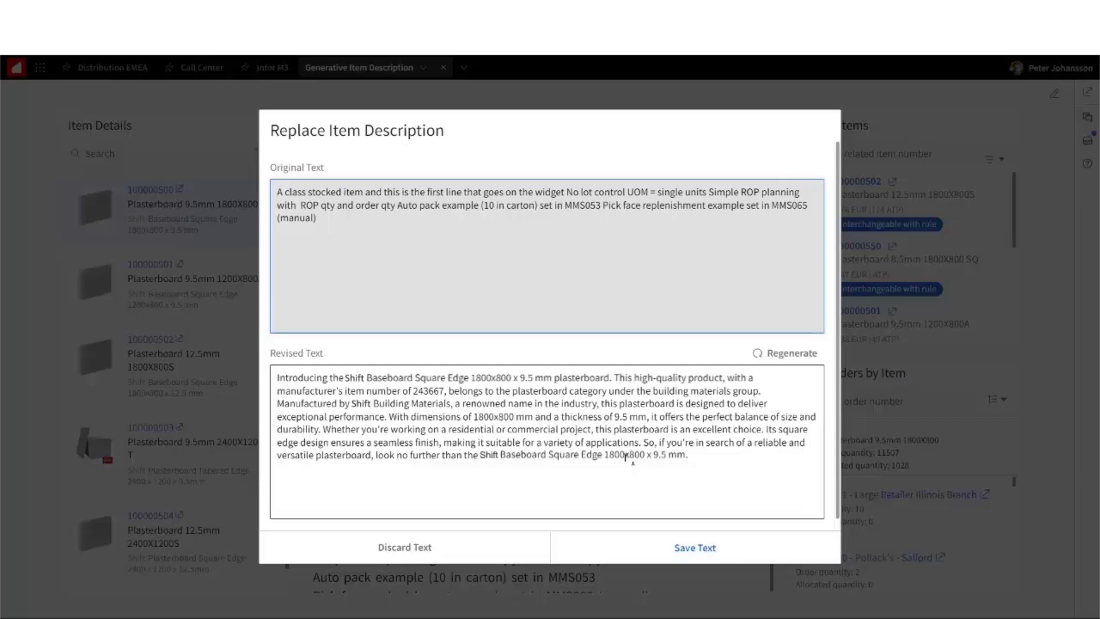
click(793, 358)
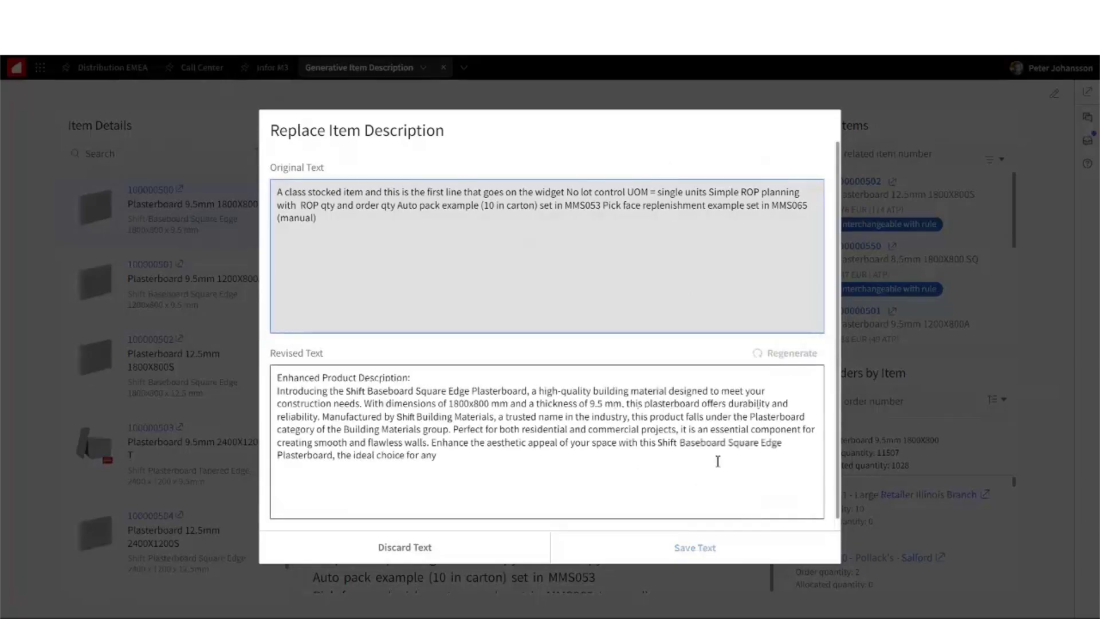
click(680, 547)
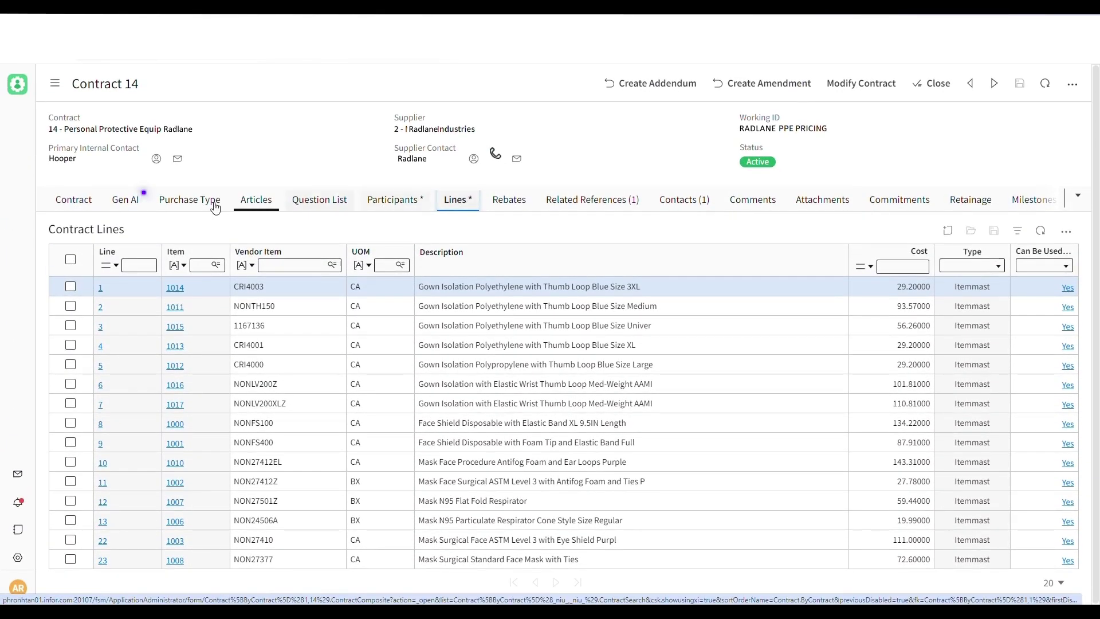
- Run Gen AI Compare Contracts for Contract 14 against contract 7 in group GRP1
click(115, 210)
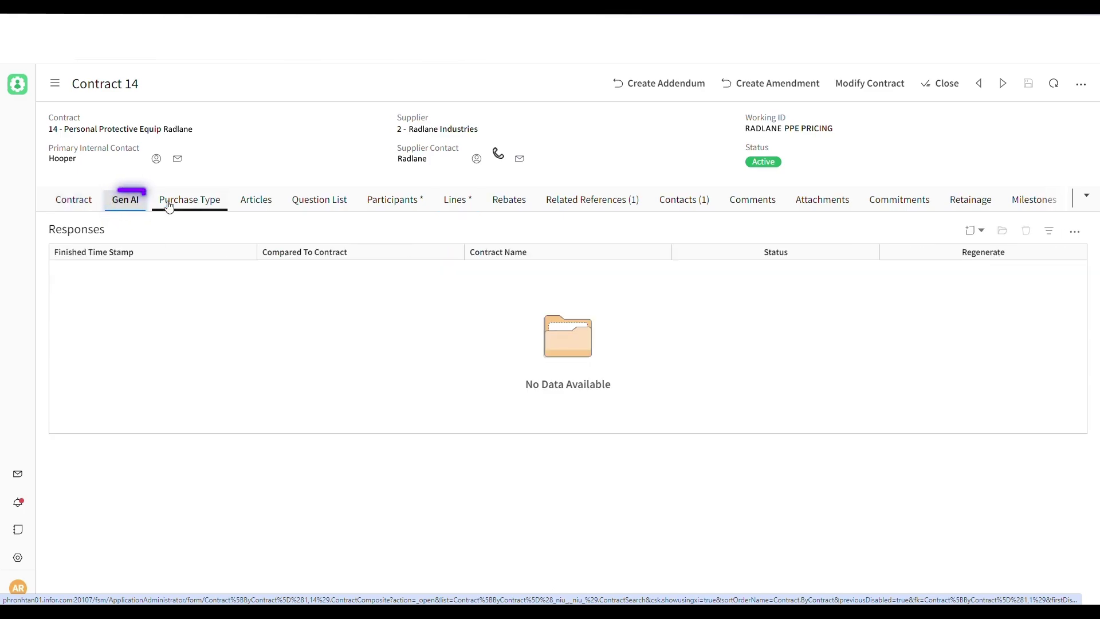
click(1079, 86)
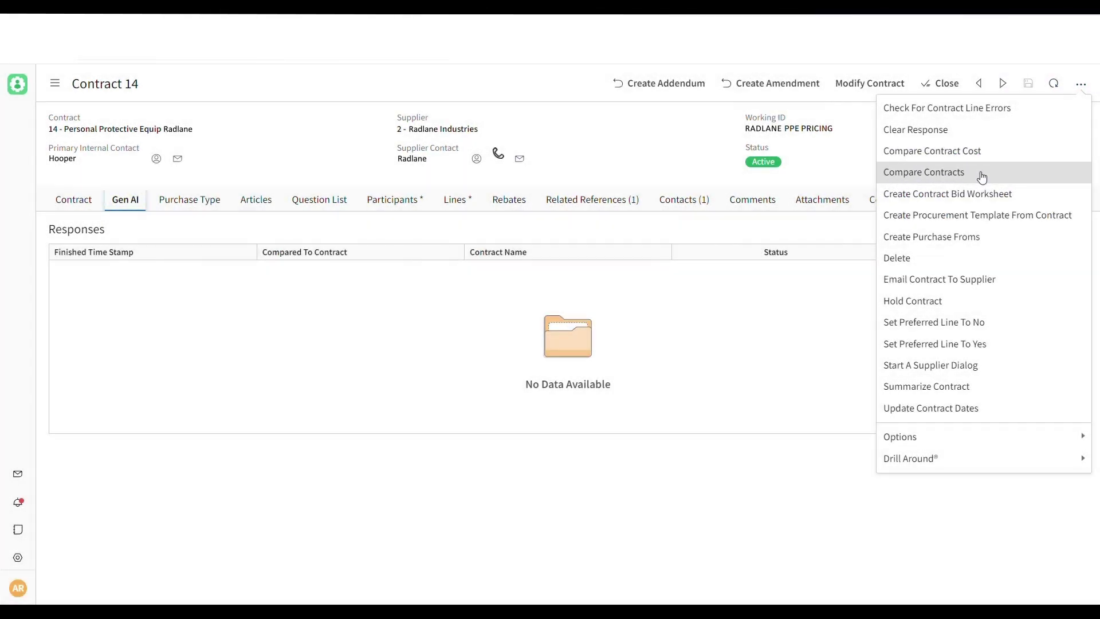
click(982, 174)
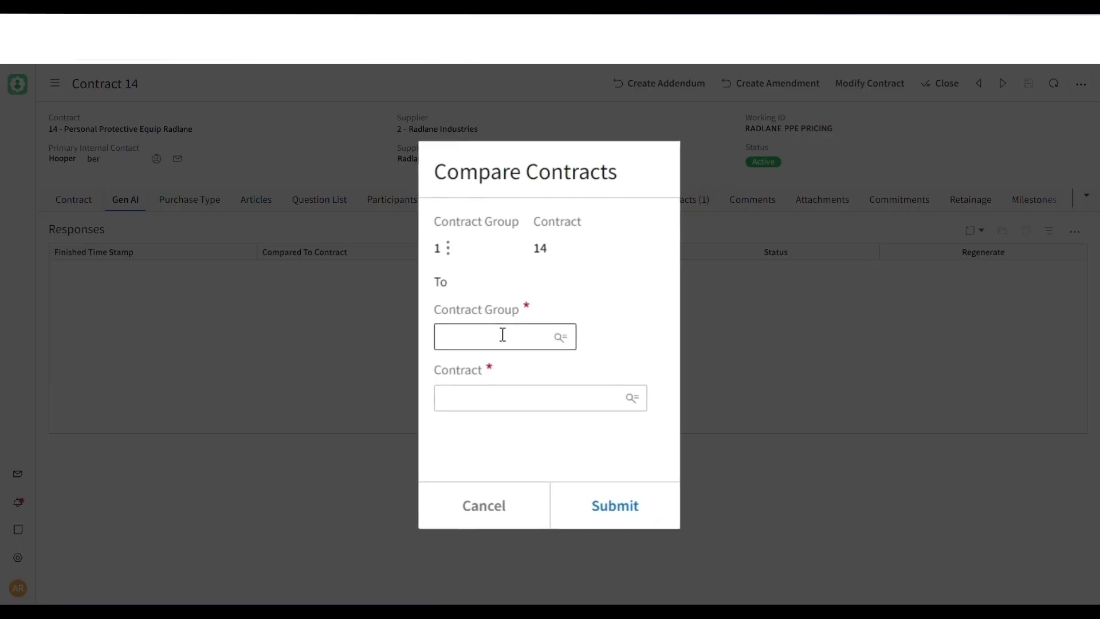
click(470, 334)
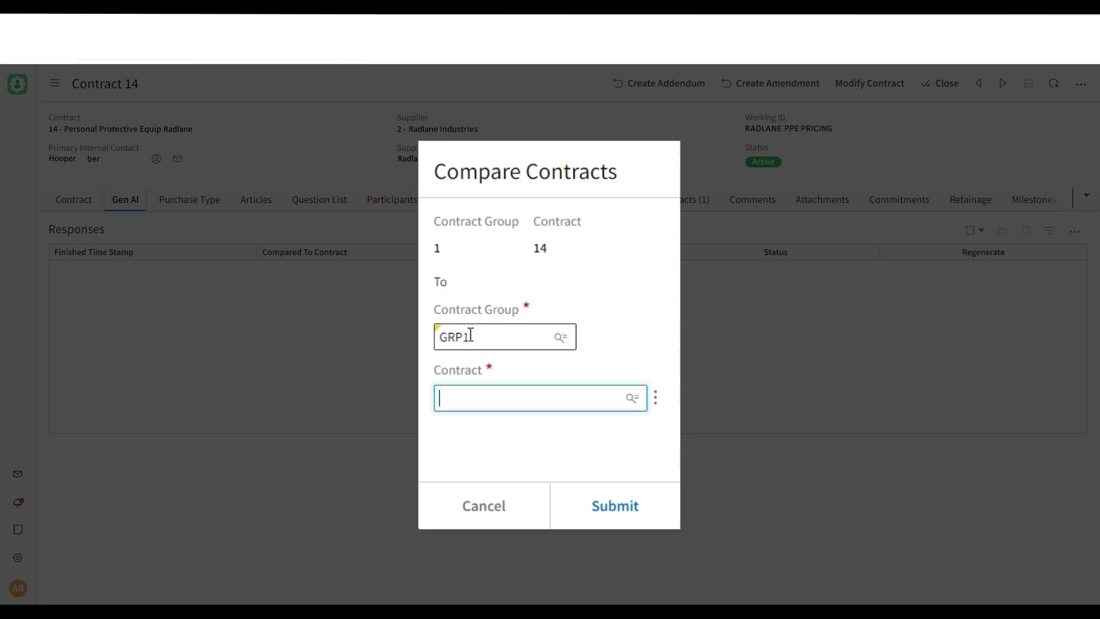
text(7)
click(615, 507)
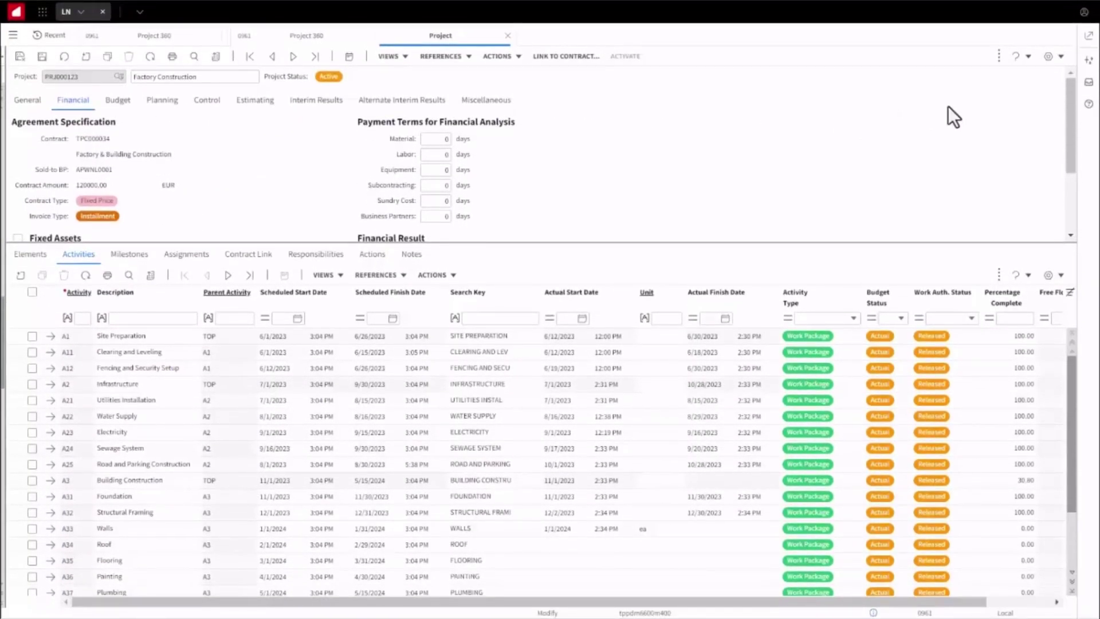
- Generate the Factory Construction project executive summary and read through its status, delays and budget findings
click(1090, 61)
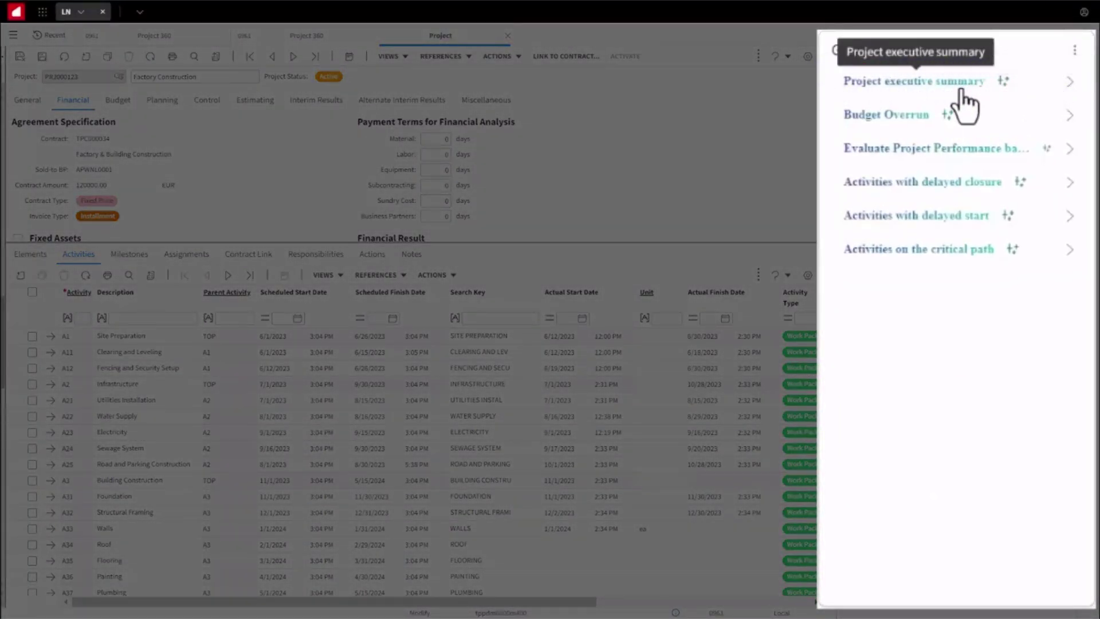
click(962, 83)
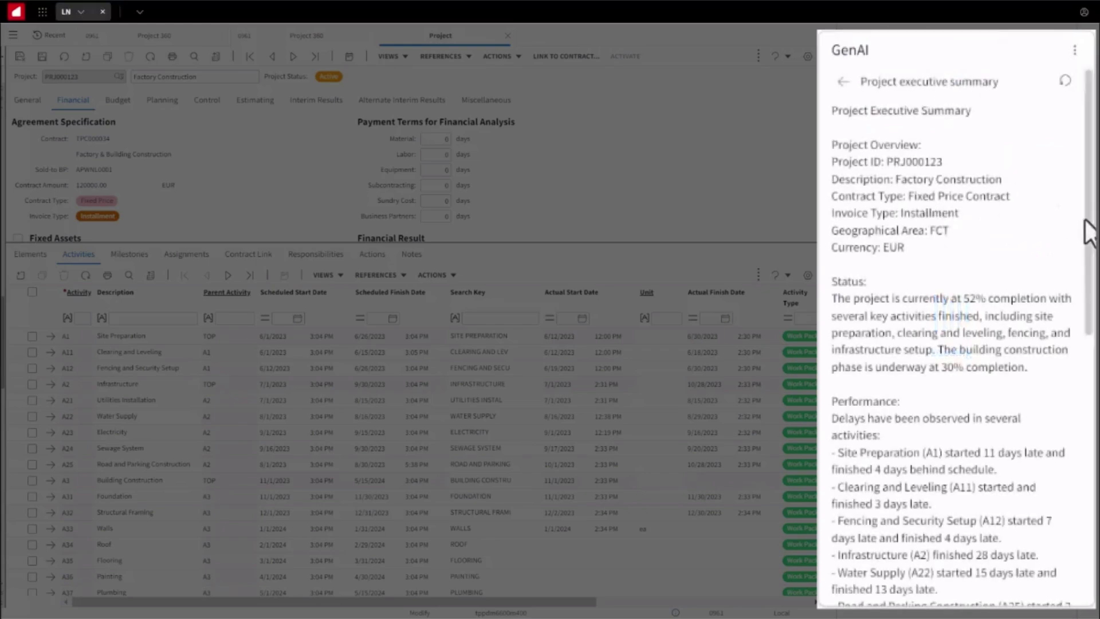
scroll(971, 269, down, 2)
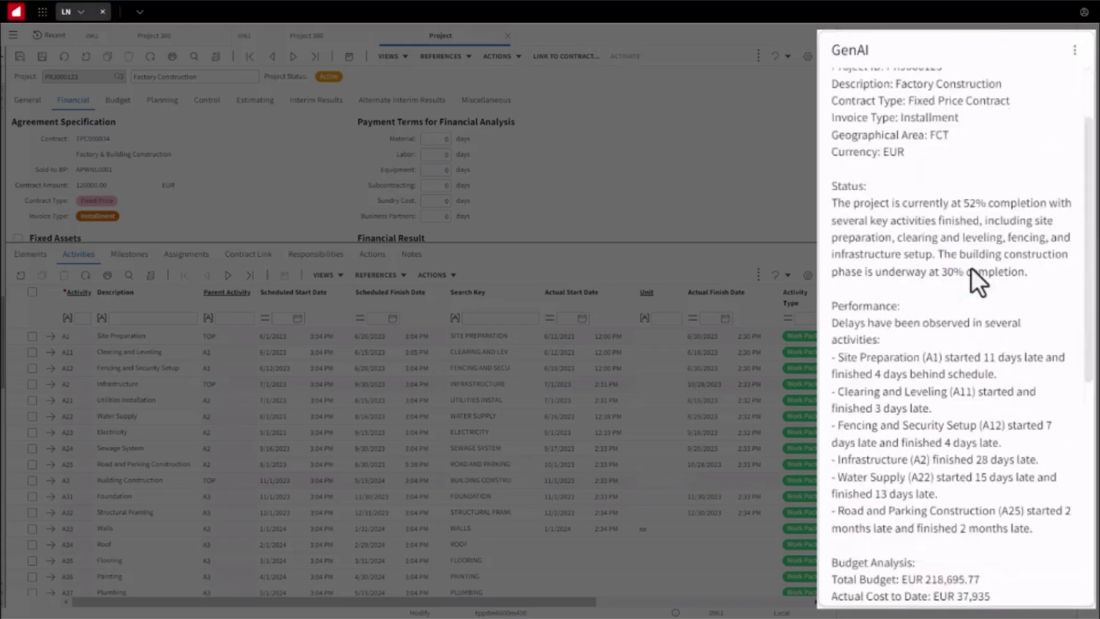
scroll(973, 293, down, 3)
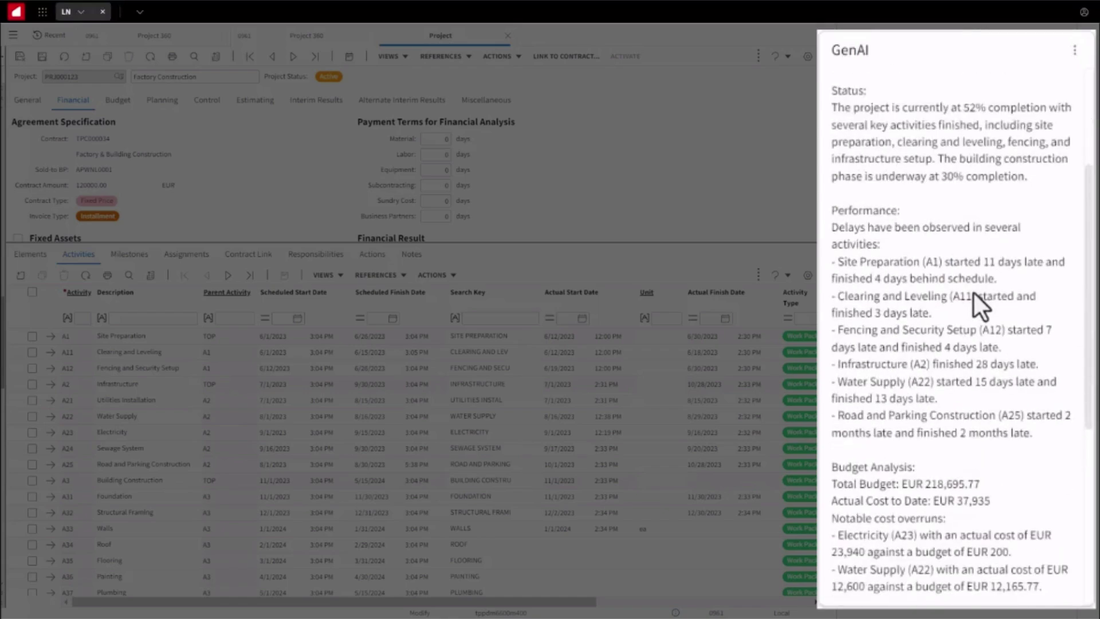
scroll(974, 293, down, 2)
scroll(973, 294, down, 3)
scroll(972, 294, down, 2)
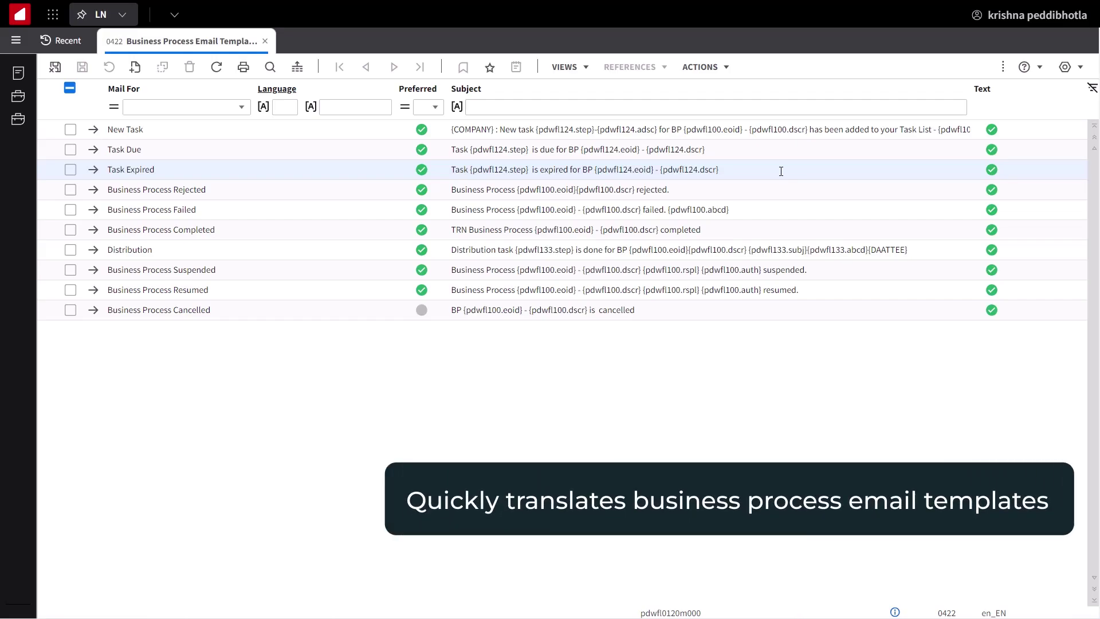
- Open the Business Process Completed template details and start its translation
click(91, 230)
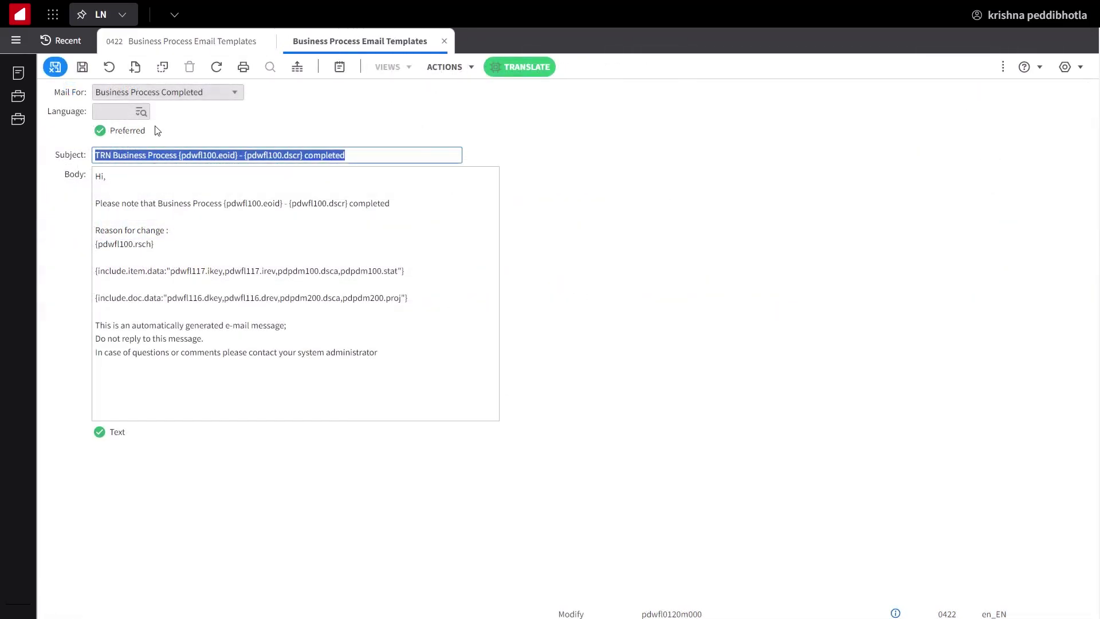
click(502, 72)
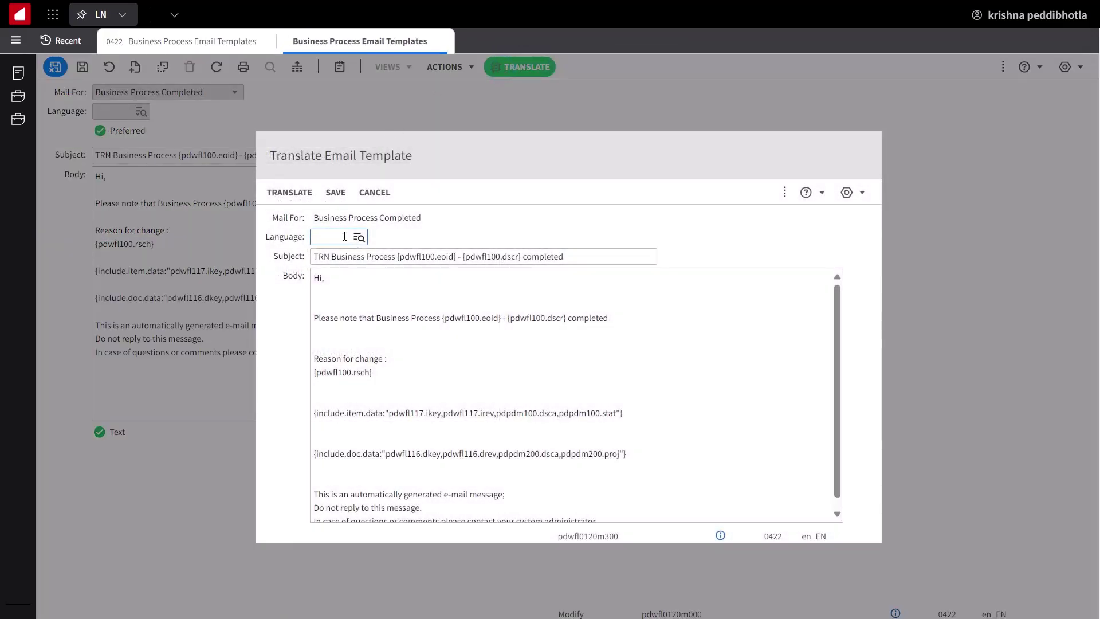
- Translate the template into German (DEU) and save the translation
click(362, 237)
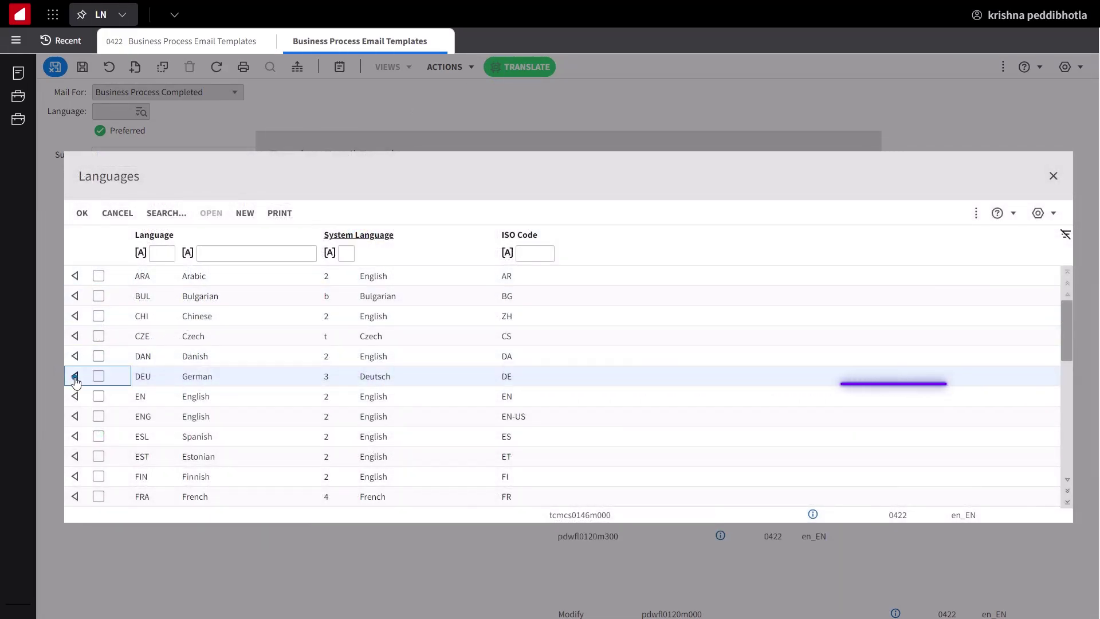
click(75, 376)
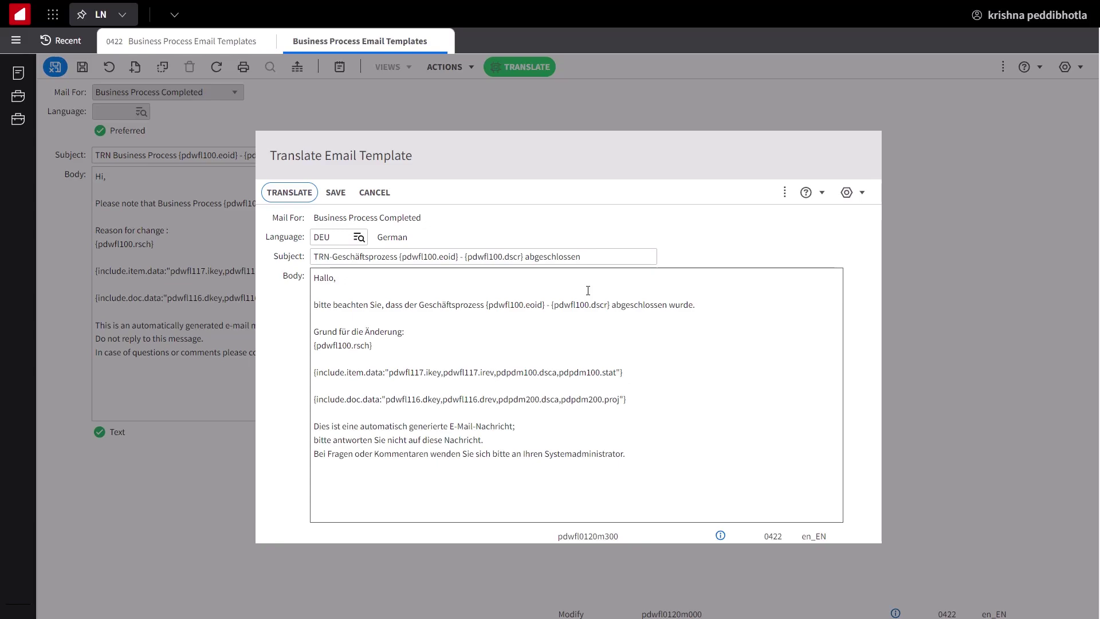
click(588, 290)
click(335, 192)
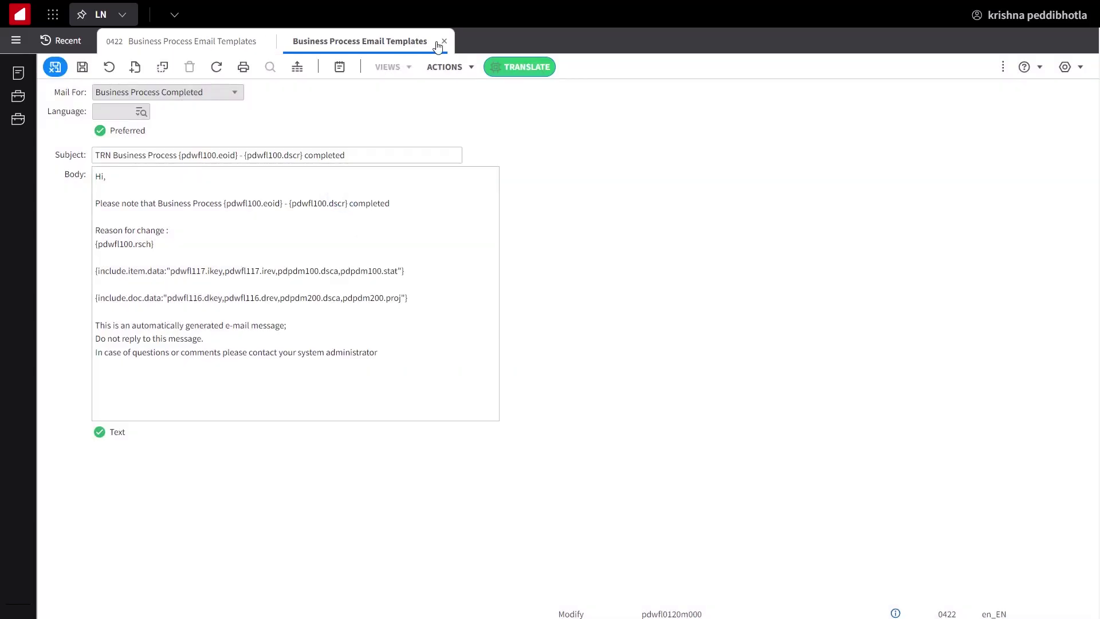
- Close the template detail and refresh the Business Process Email Templates list
click(444, 42)
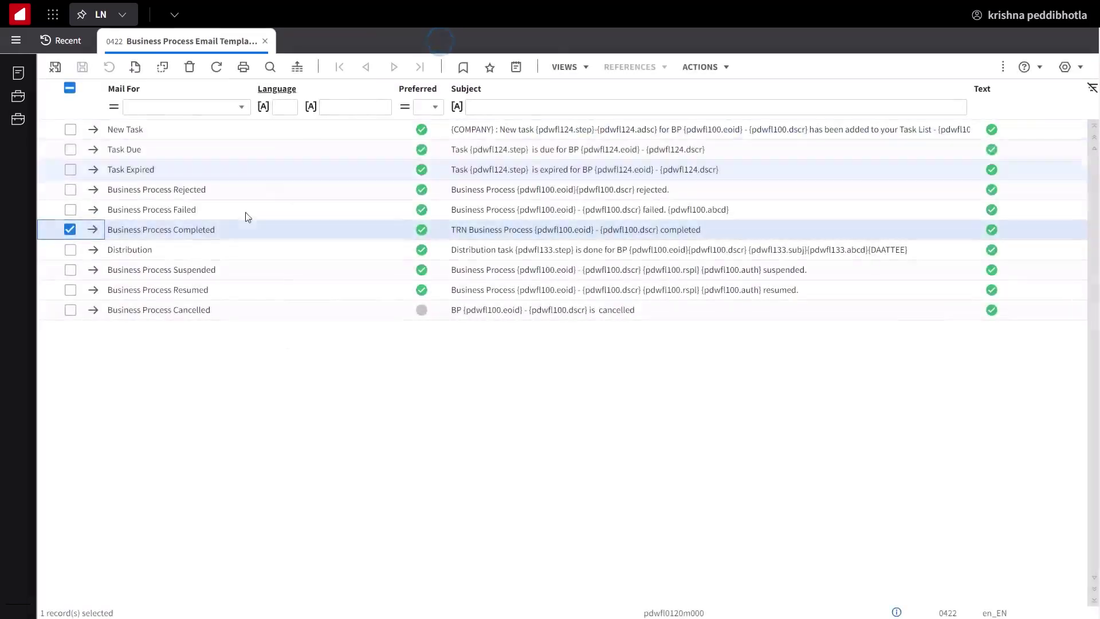
click(218, 66)
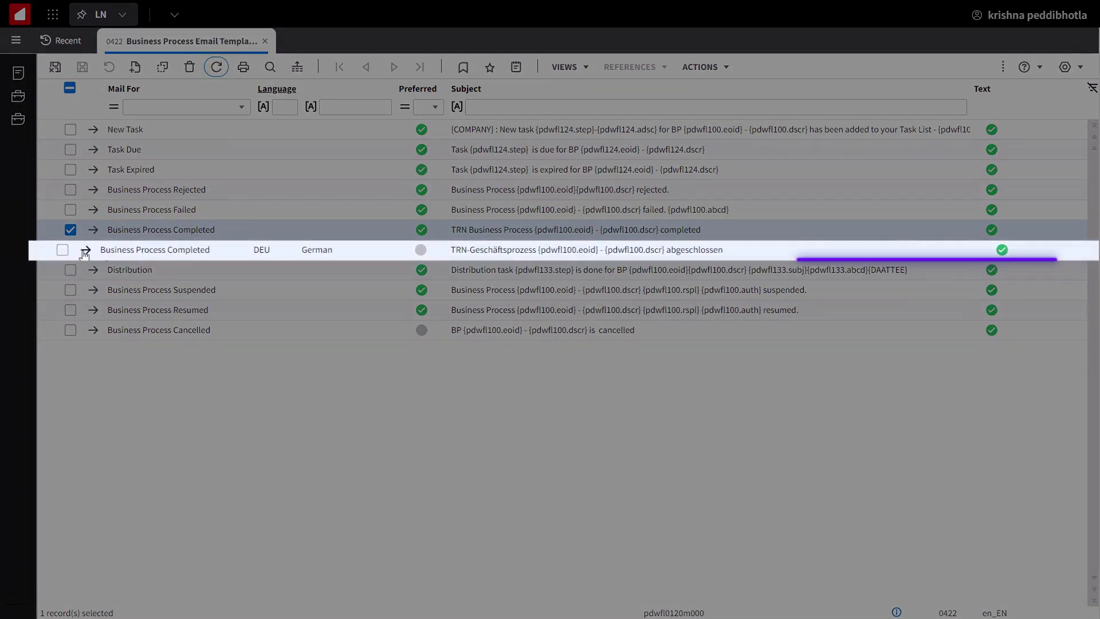